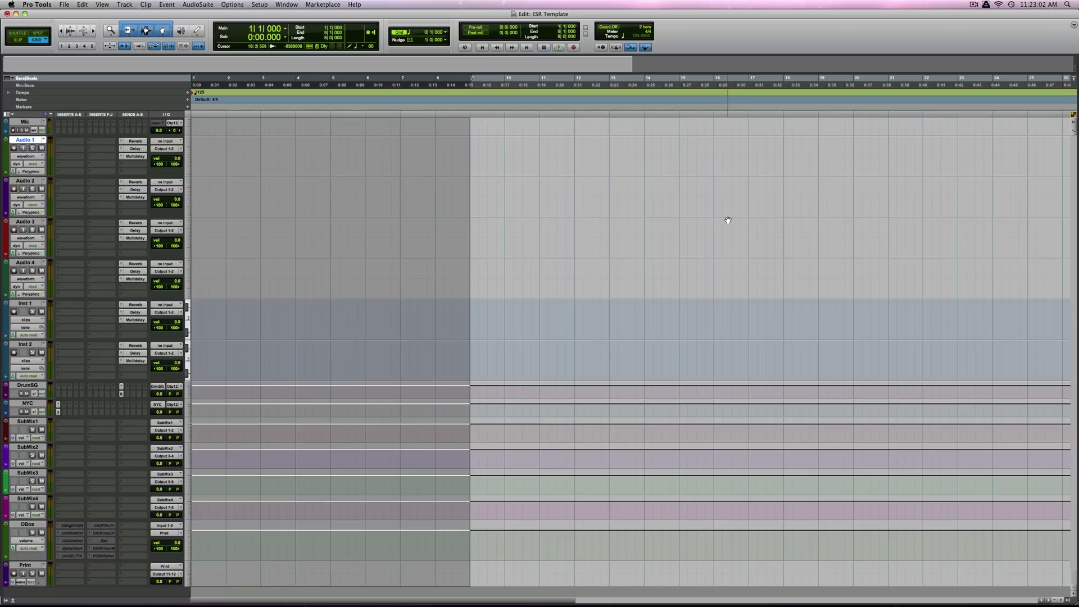
# Open Inst 1's first insert and show the multichannel Digidesign plug-in list
pyautogui.click(68, 303)
pyautogui.moveTo(81, 321)
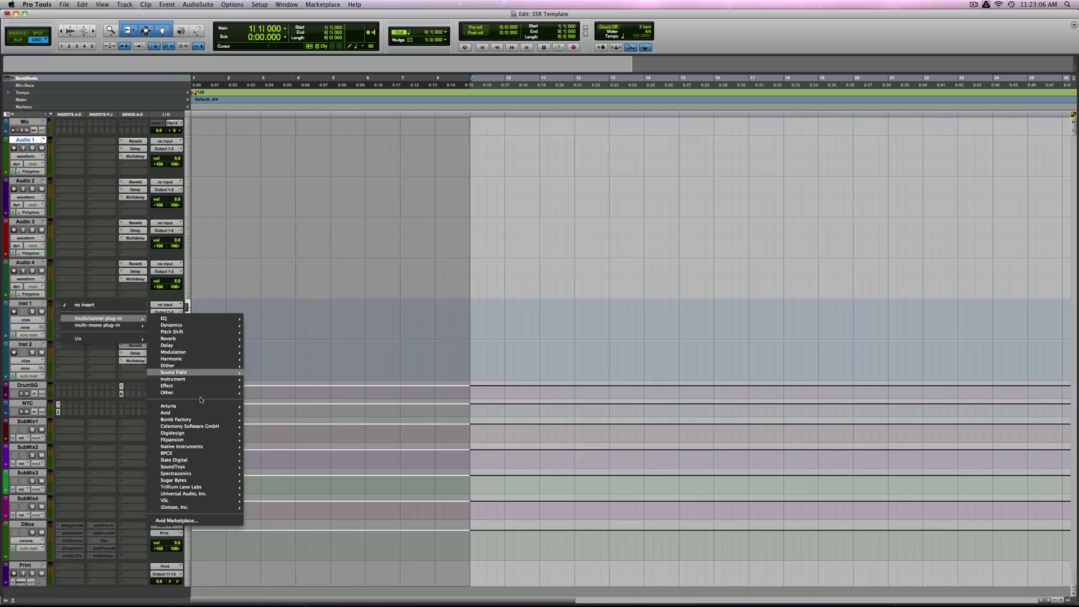
pyautogui.moveTo(195, 447)
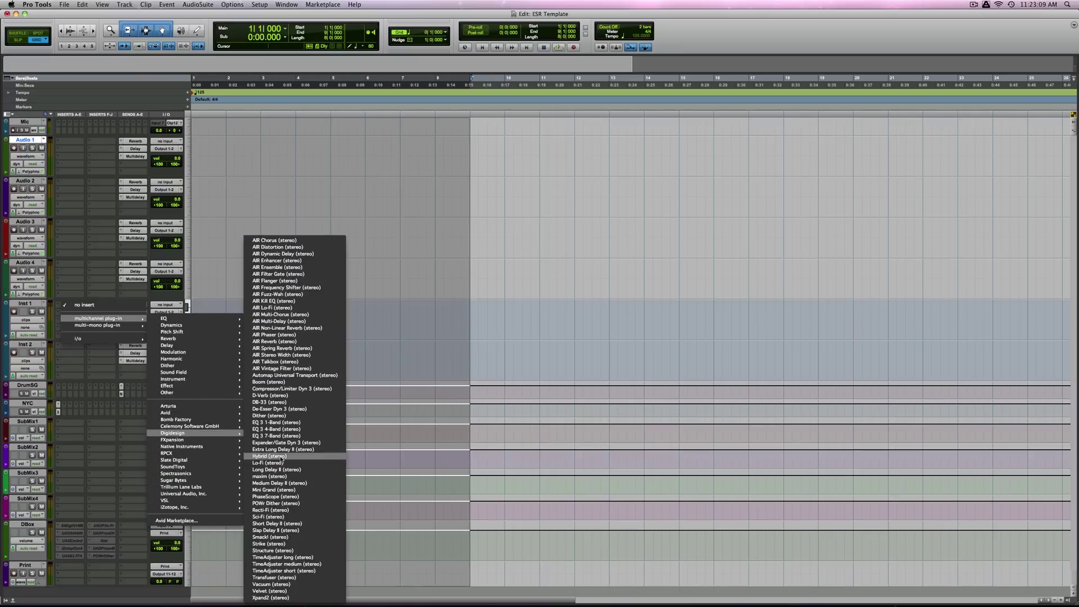
# Insert Boom (stereo) on Inst 1, edit one step in its pattern grid, and start it playing
pyautogui.click(298, 380)
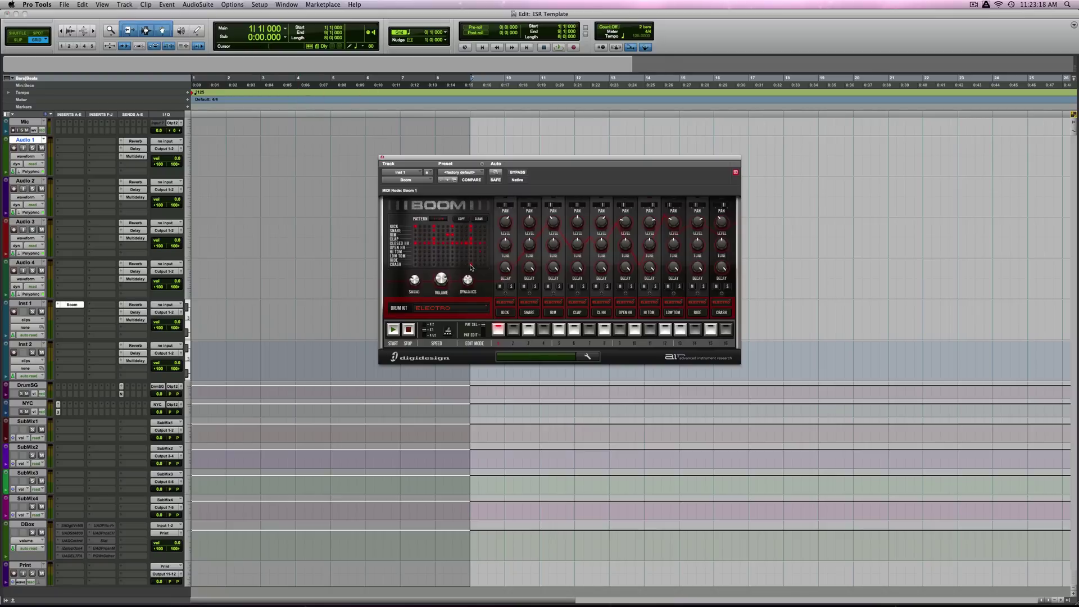
pyautogui.click(470, 266)
pyautogui.click(393, 330)
# Dial Boom's Swing to 32 %, then step through patterns 2, 3, 4, 5 and back to 1
pyautogui.moveTo(414, 284); pyautogui.dragTo(413, 259)
pyautogui.moveTo(417, 279); pyautogui.dragTo(416, 307)
pyautogui.click(514, 333)
pyautogui.click(532, 334)
pyautogui.click(543, 333)
pyautogui.click(559, 332)
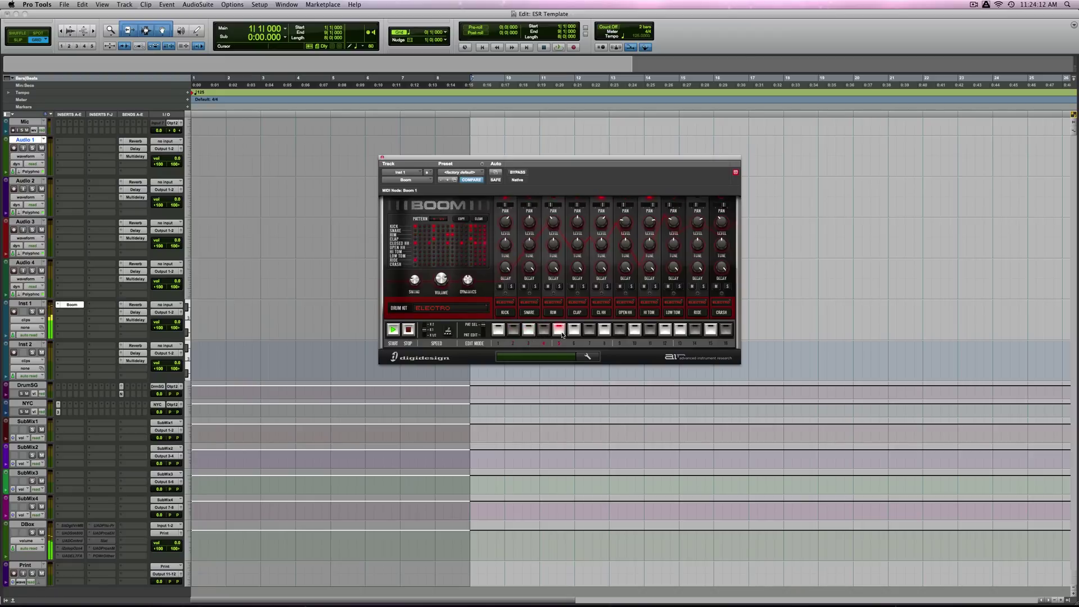
pyautogui.click(502, 333)
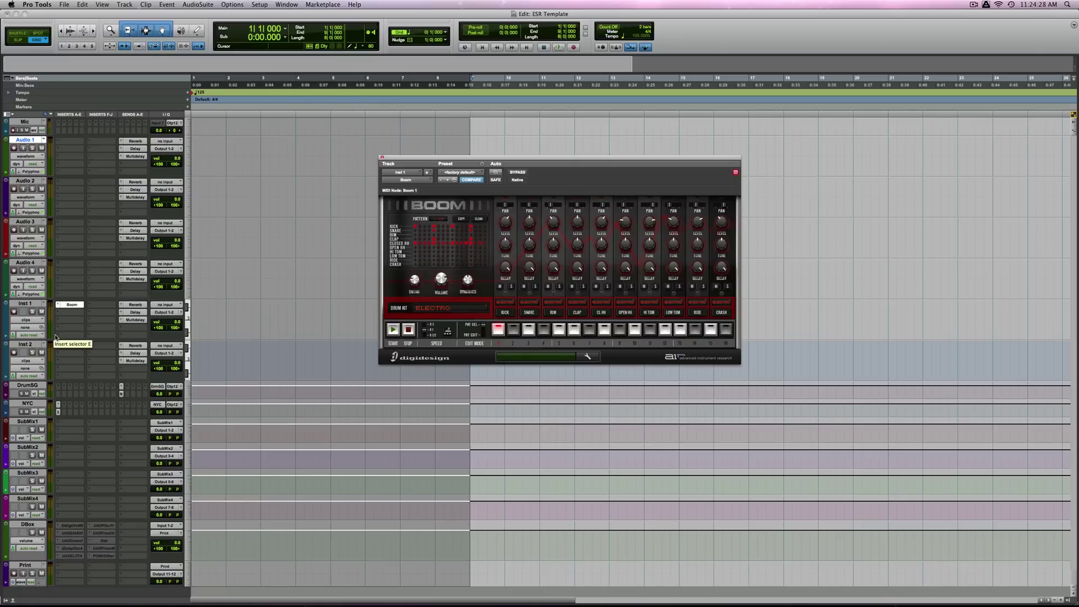
# Route Inst 1's output to a new mono audio track named Kick
pyautogui.click(174, 313)
pyautogui.click(171, 340)
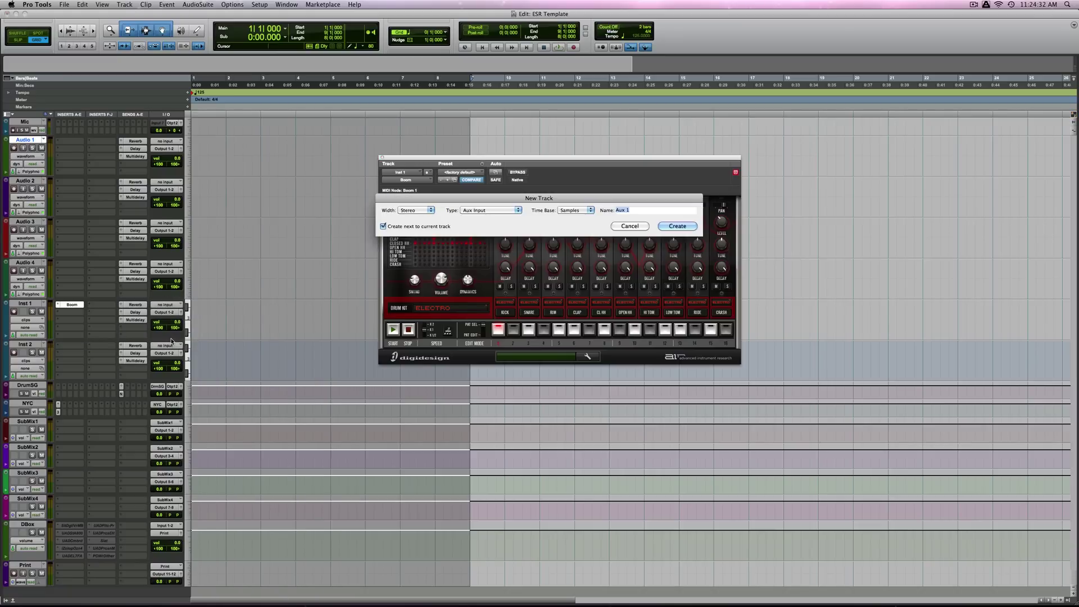
pyautogui.click(490, 210)
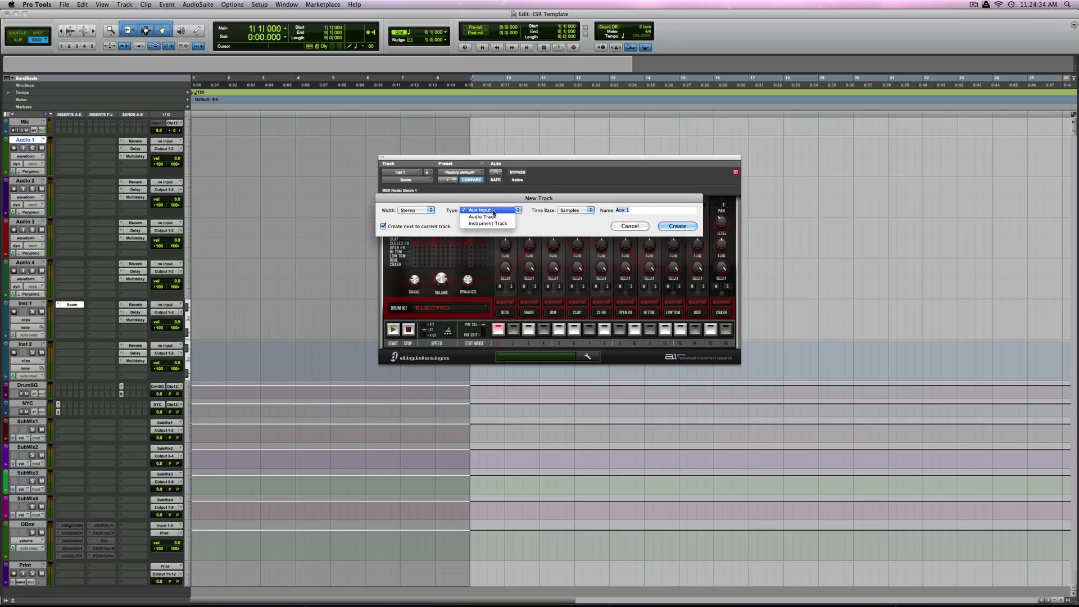
pyautogui.click(492, 217)
pyautogui.click(428, 210)
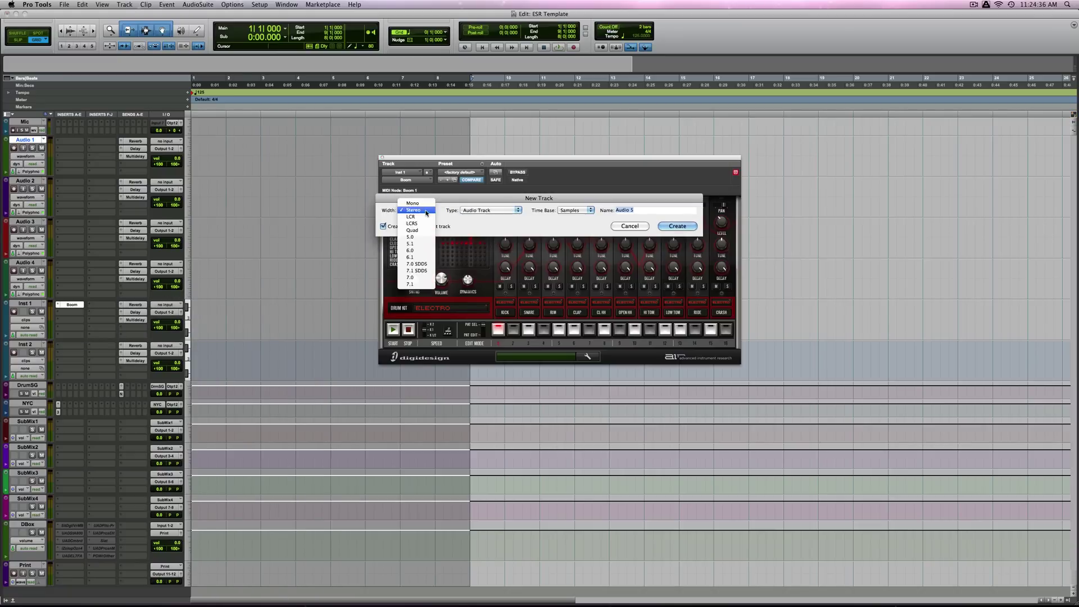
pyautogui.press('Return')
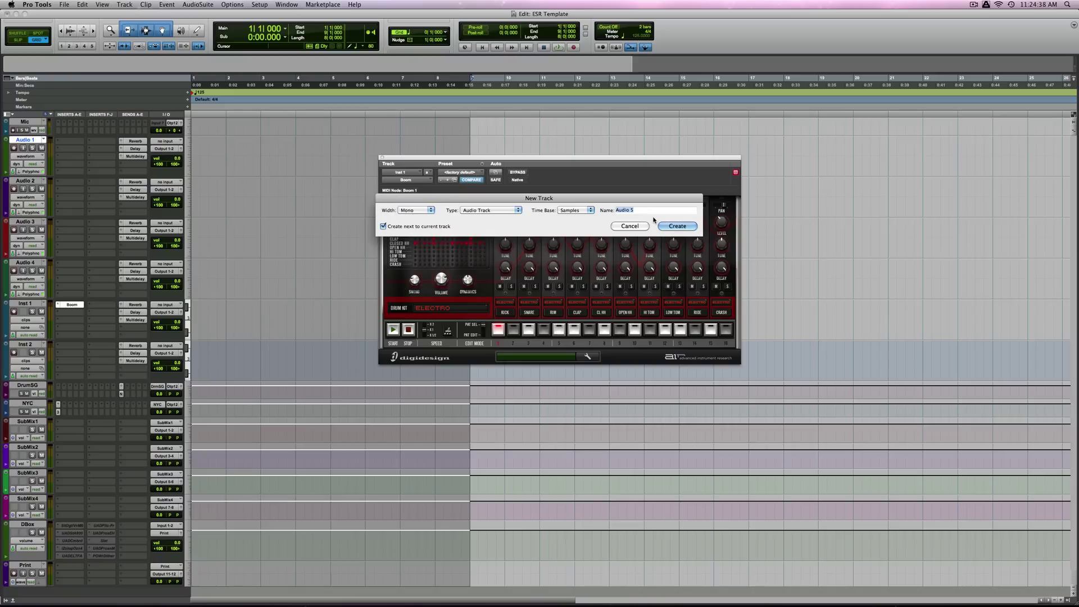
pyautogui.write('Kid')
pyautogui.write('k')
# Create the Kick track, solo the kick in Boom and start its pattern
pyautogui.click(672, 228)
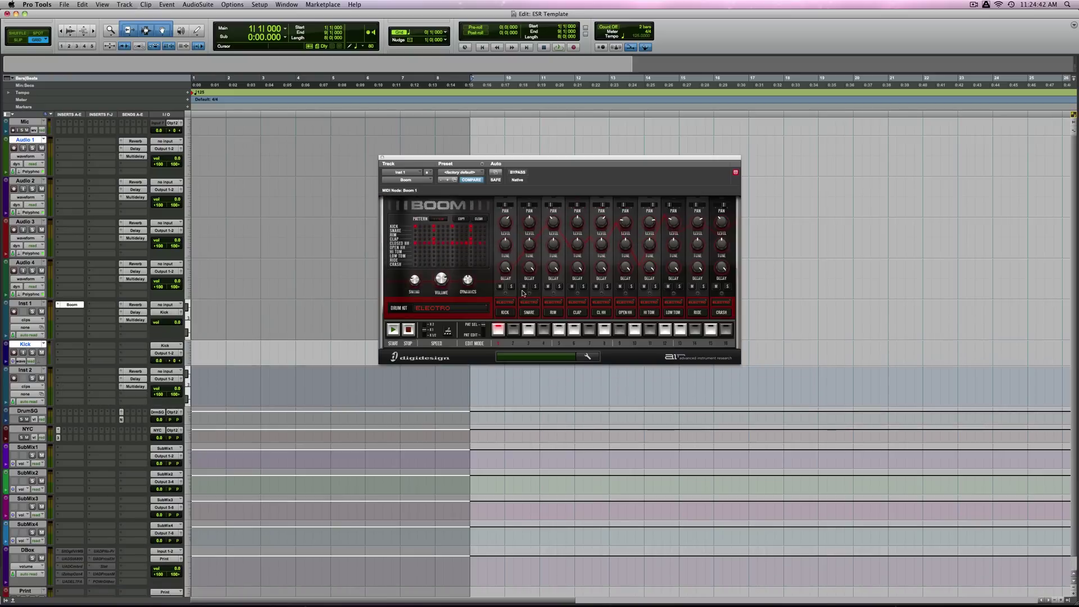
pyautogui.click(510, 288)
pyautogui.click(509, 288)
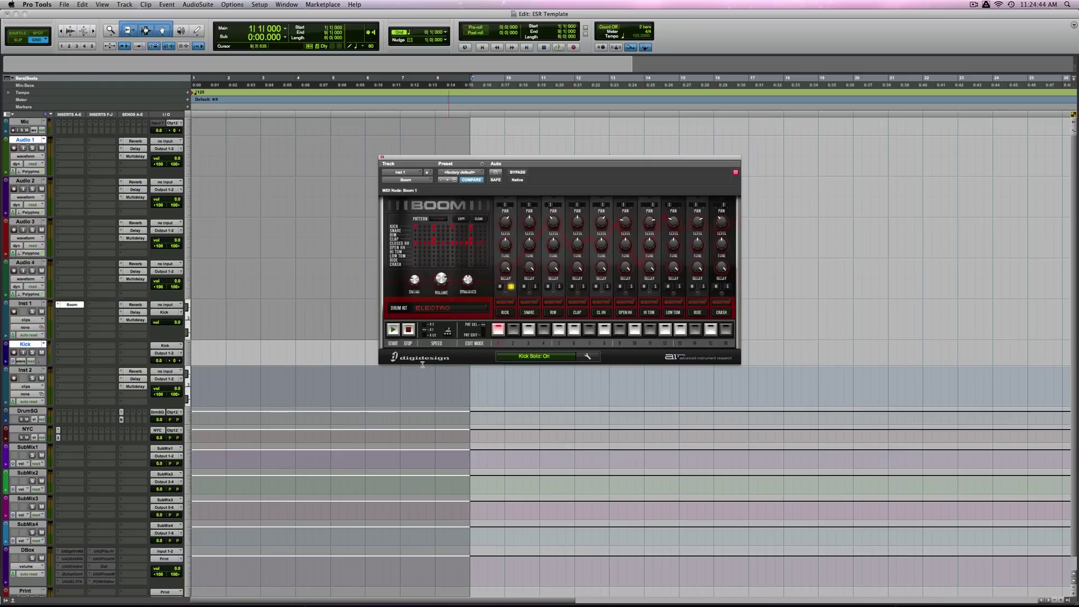
pyautogui.click(393, 331)
# Enable input monitoring on the Kick track and briefly play back to check the signal
pyautogui.click(24, 354)
pyautogui.click(24, 353)
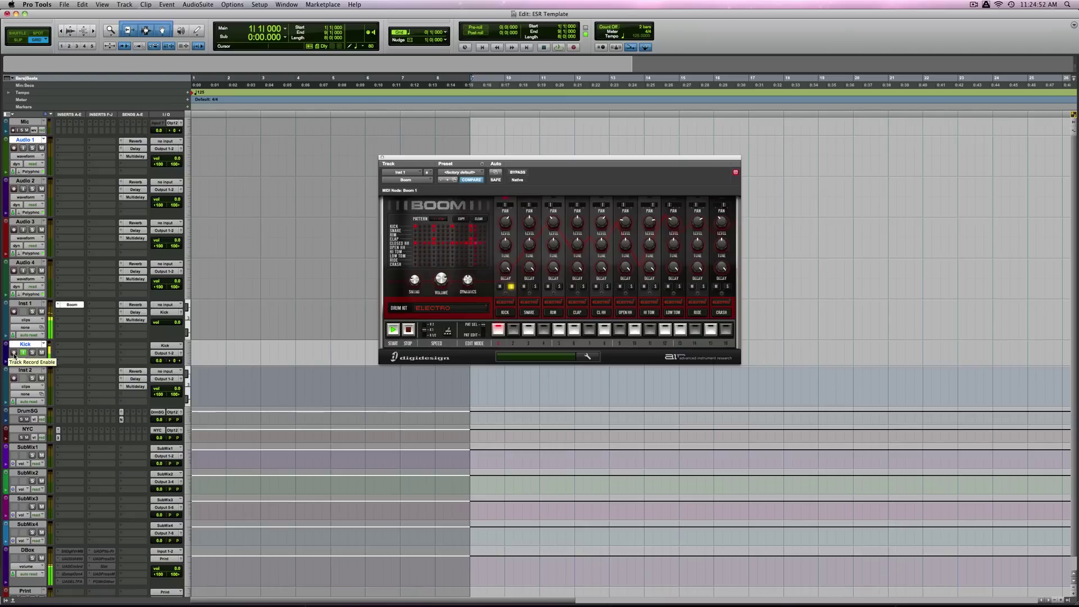
pyautogui.press('space')
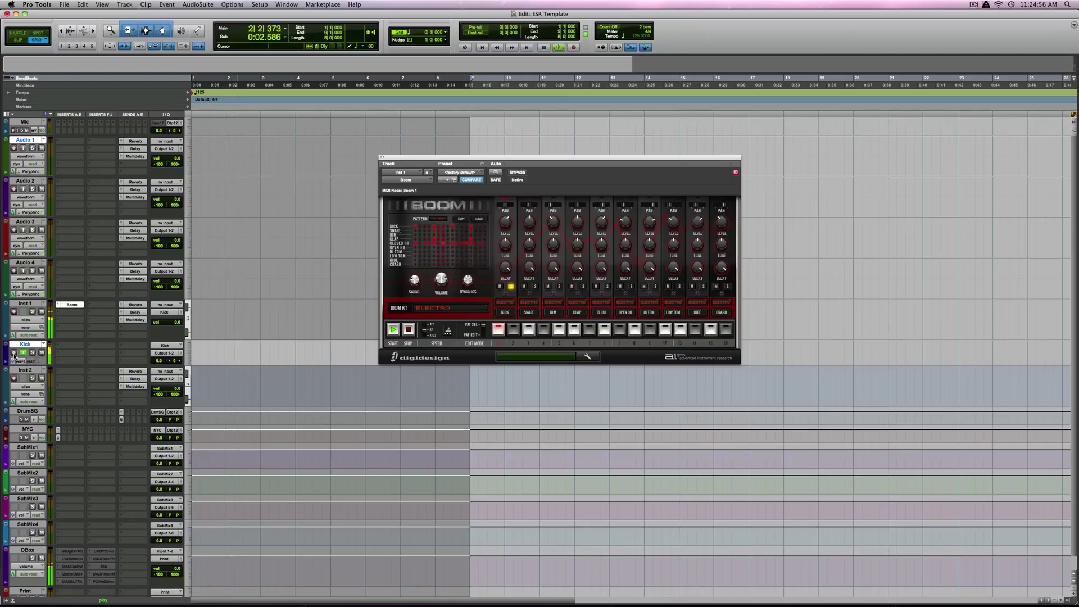
pyautogui.press('space')
# Arm Kick, select bars 1–9, start Boom, and record the kick until stopping with spacebar
pyautogui.click(14, 352)
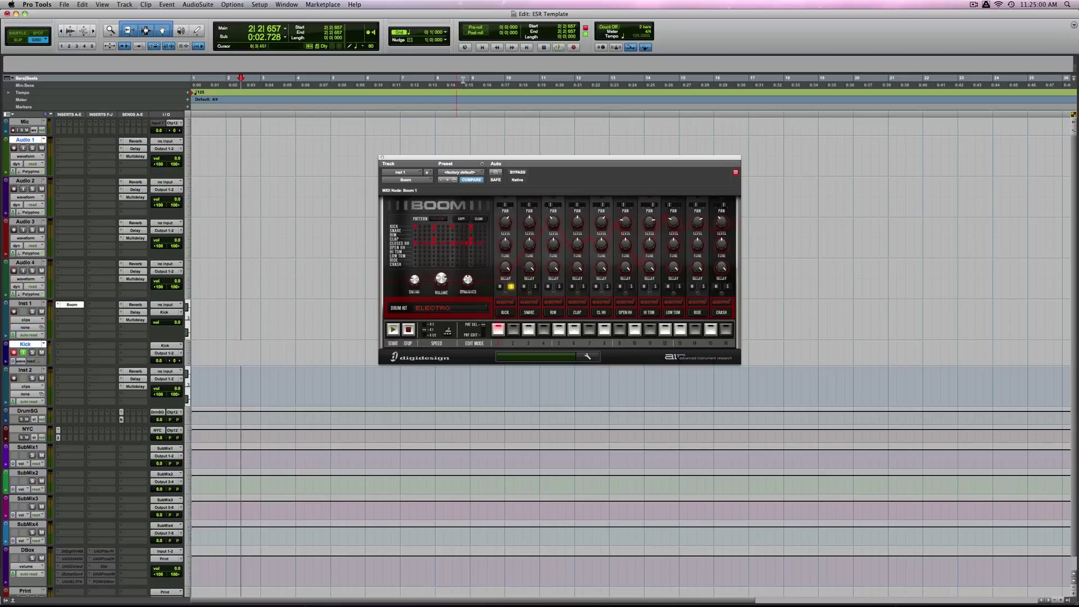
pyautogui.moveTo(470, 81); pyautogui.dragTo(192, 83)
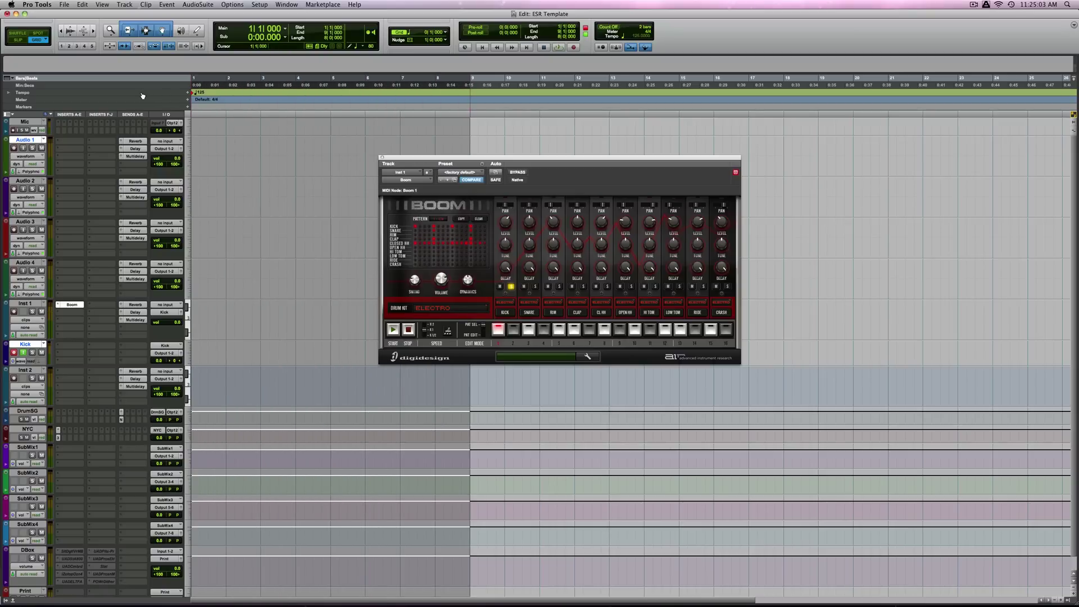
pyautogui.click(395, 331)
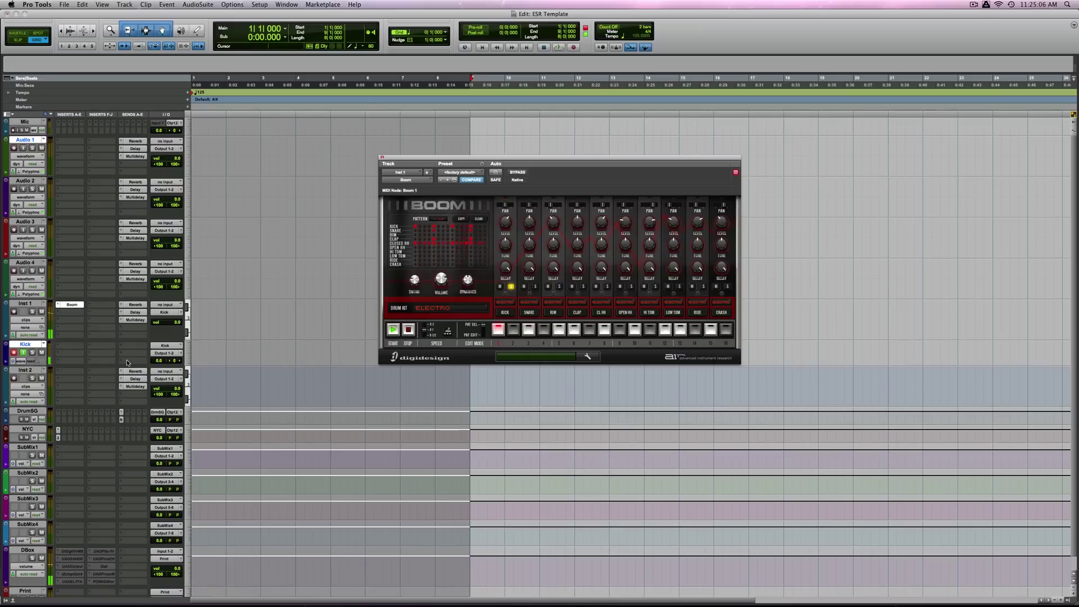
pyautogui.click(574, 48)
pyautogui.click(558, 48)
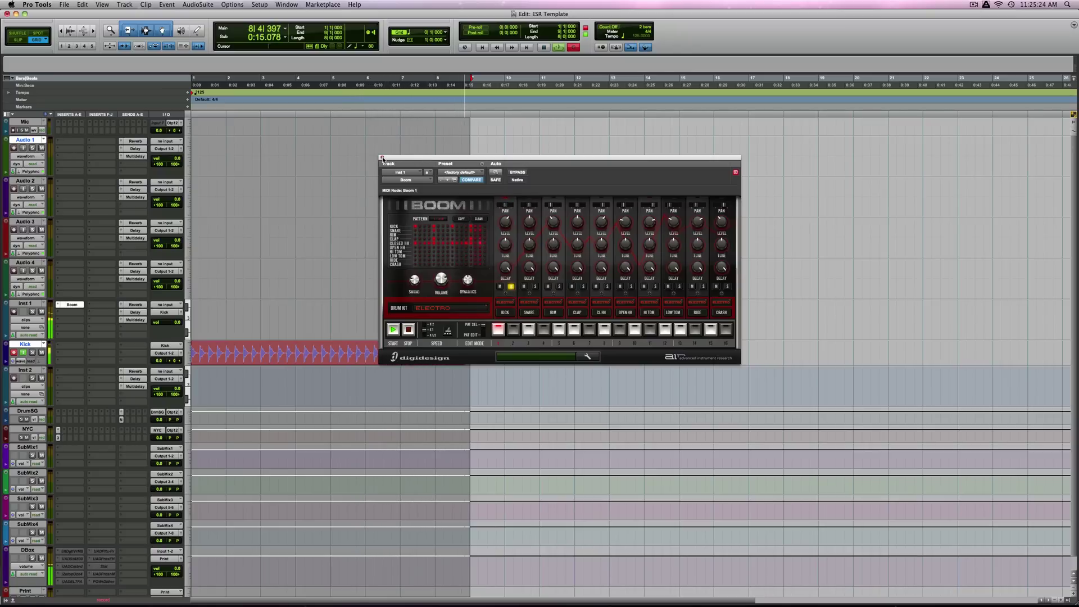
pyautogui.press('space')
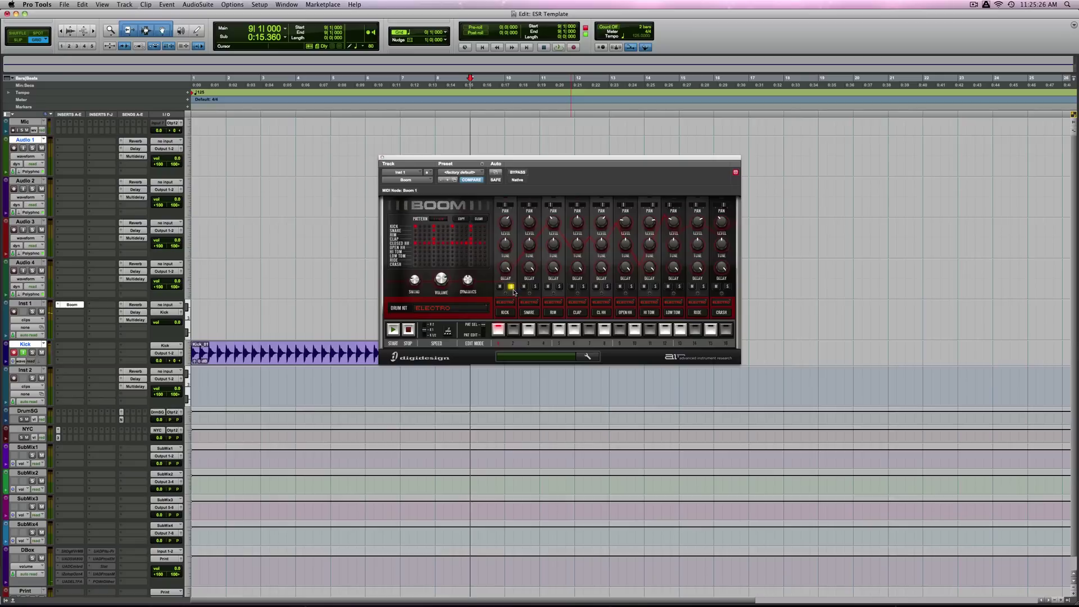
# Unsolo the kick in Boom, restart the pattern, and solo the clap
pyautogui.click(511, 287)
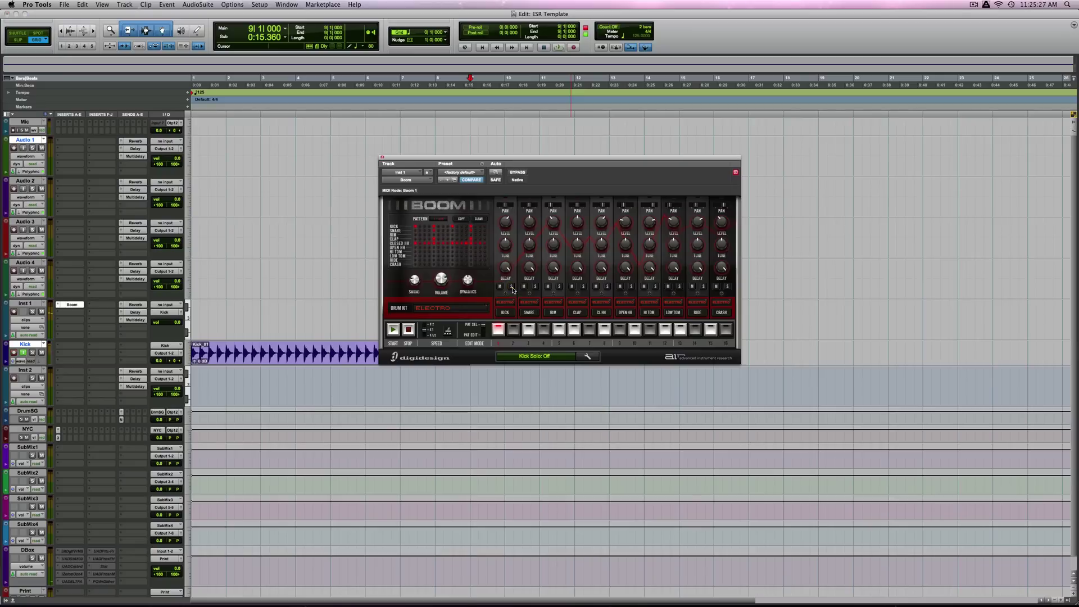
pyautogui.click(393, 330)
pyautogui.click(583, 286)
# Send Inst 1's output to a new audio track named Clap
pyautogui.click(166, 313)
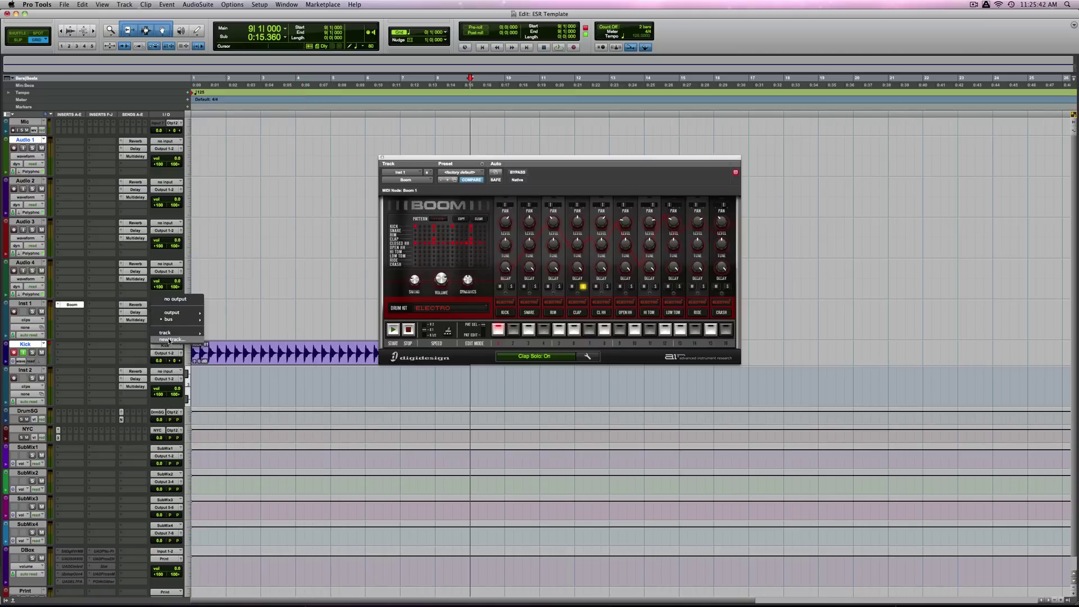
pyautogui.click(168, 339)
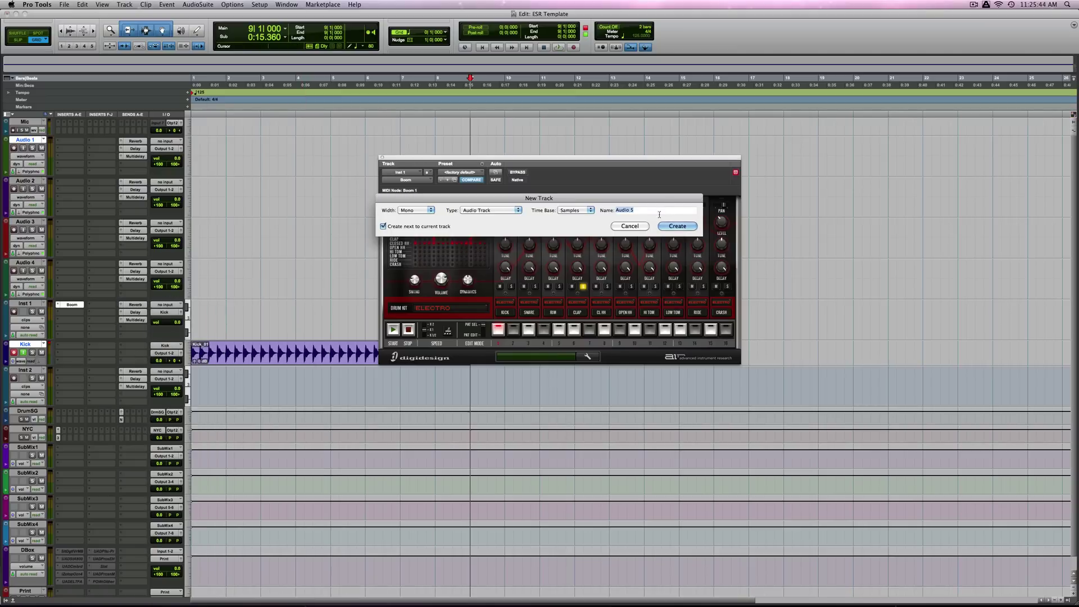
pyautogui.write('Clap')
pyautogui.click(676, 225)
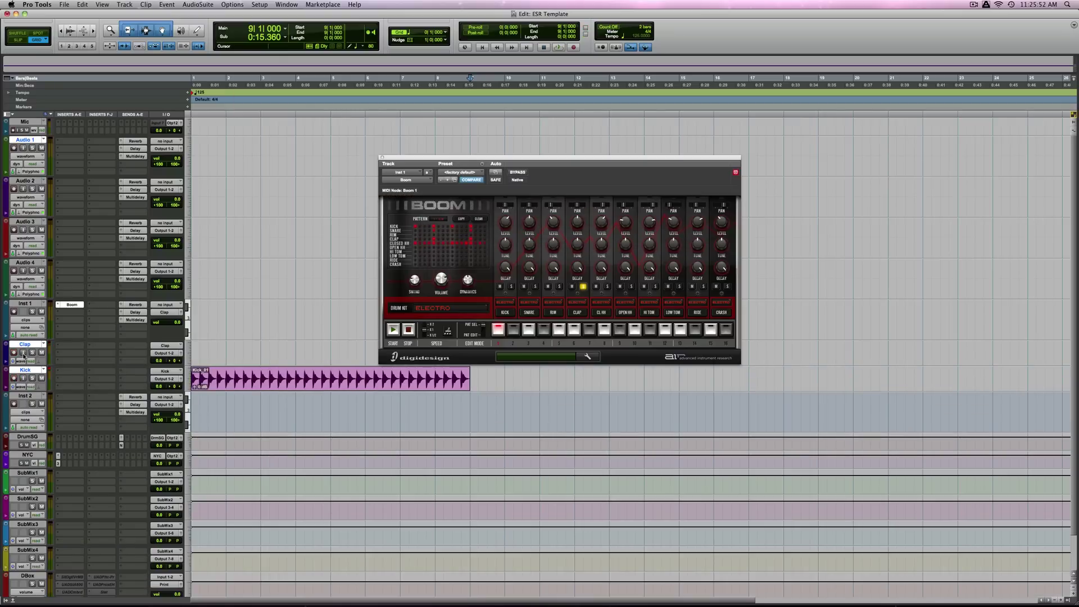
# Input-monitor the Clap track, select bars 1–9, arm record, start Boom and record the clap
pyautogui.click(20, 352)
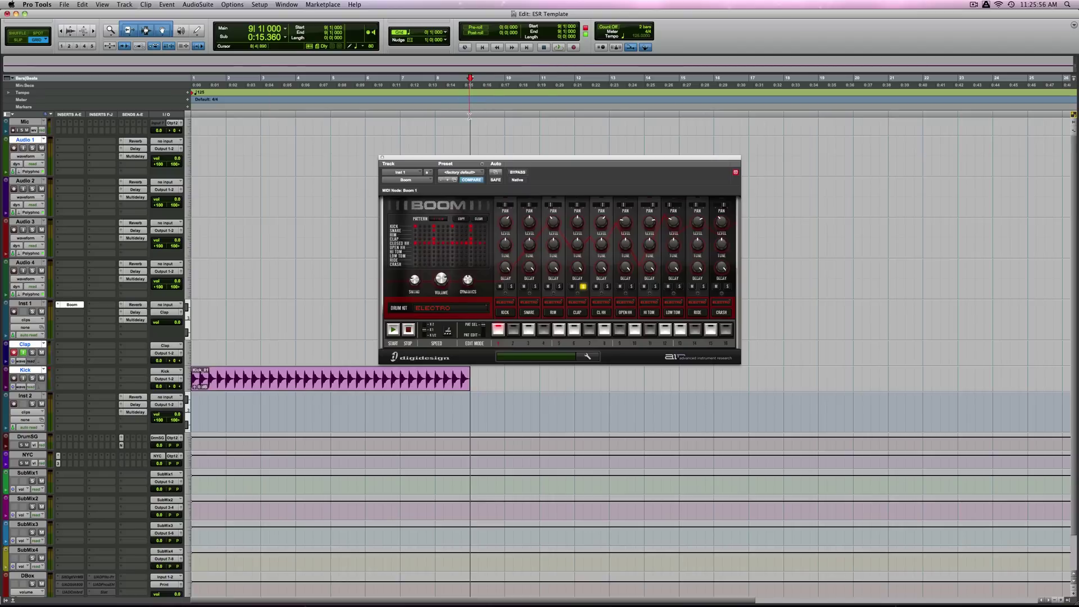
pyautogui.keyDown('shift'); pyautogui.click(481, 47); pyautogui.keyUp('shift')
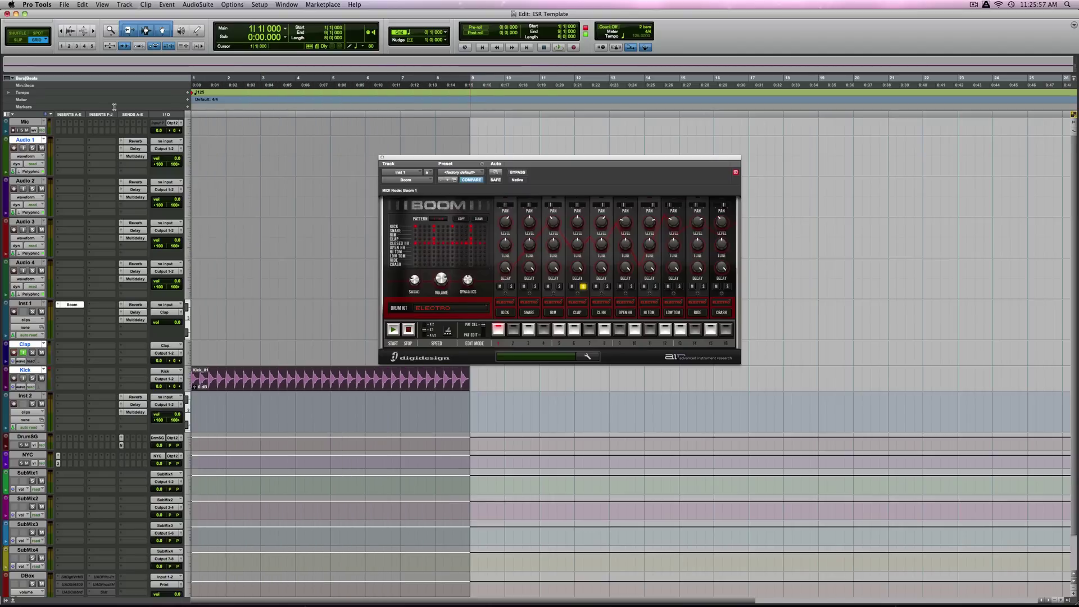
pyautogui.click(573, 47)
pyautogui.click(392, 330)
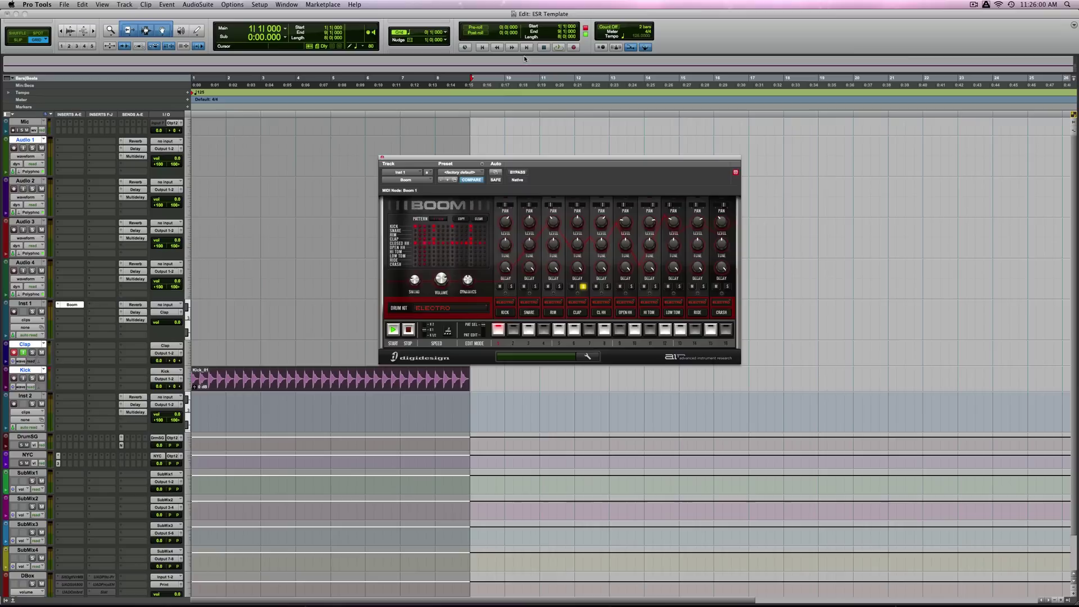
pyautogui.click(560, 48)
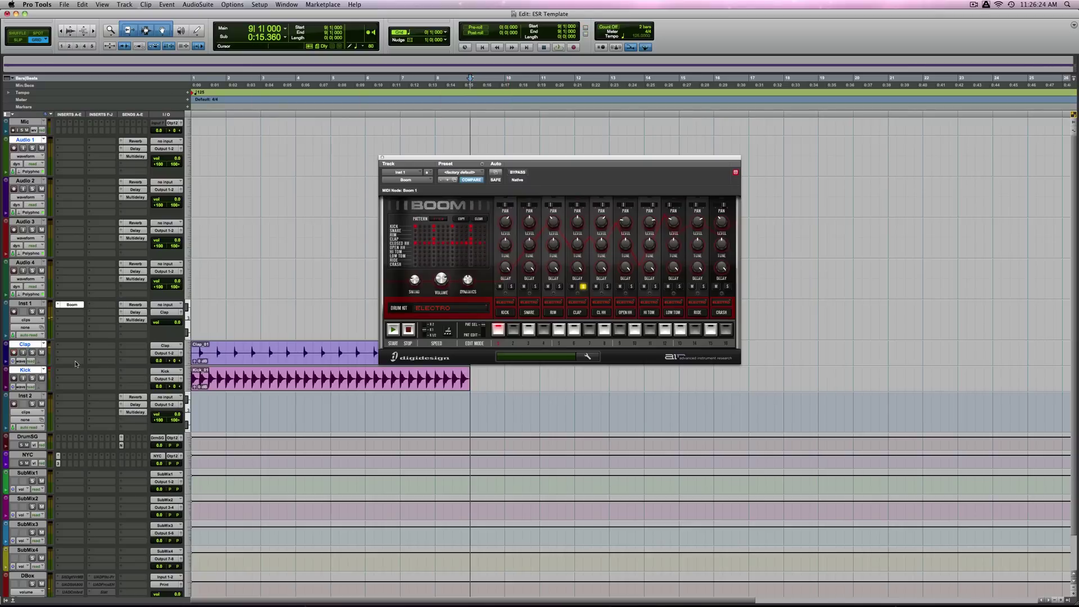
# Unsolo the clap in Boom, then open and close the RIM slot's drum sound list
pyautogui.click(583, 287)
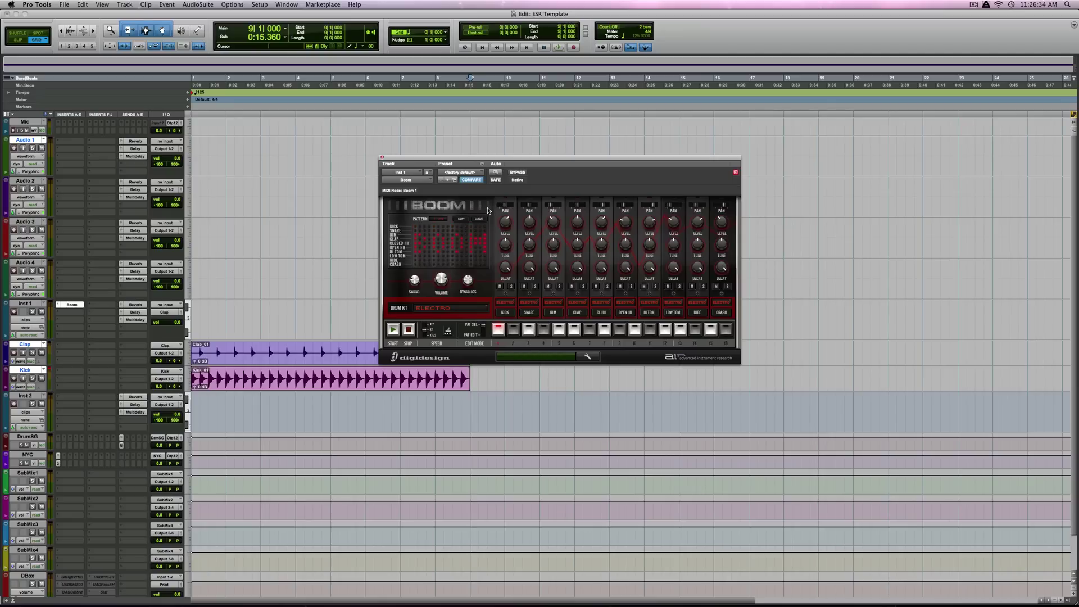
pyautogui.click(554, 306)
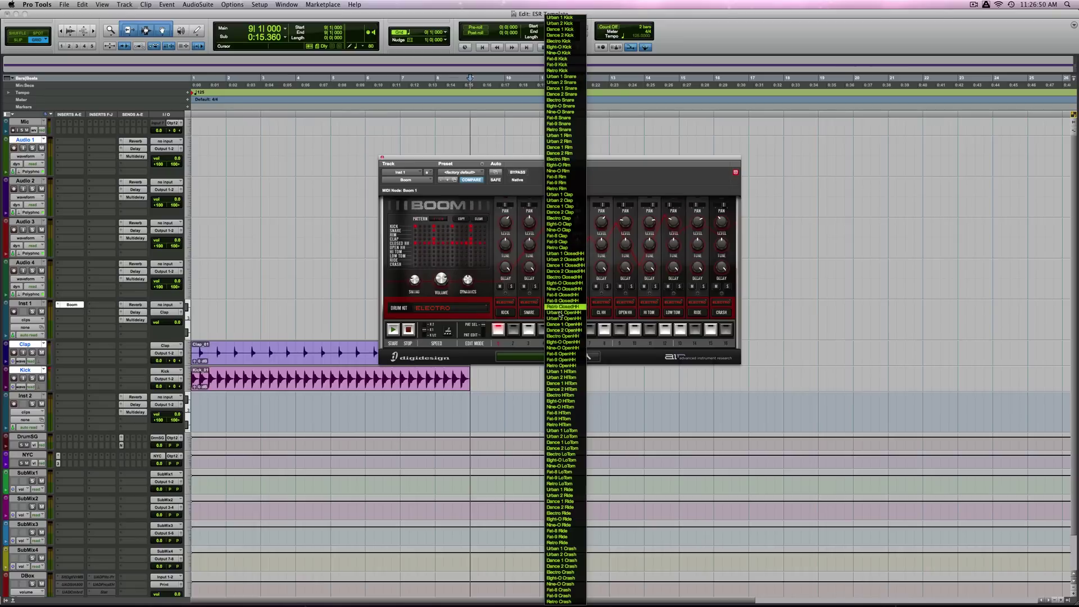
pyautogui.click(414, 333)
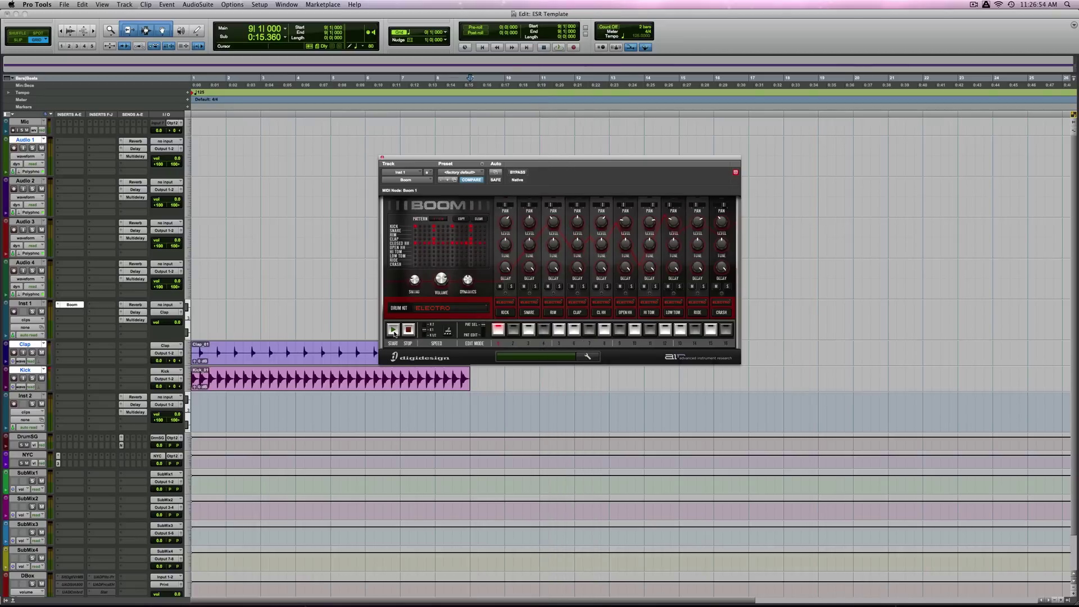
# Start Boom's pattern and route Inst 1's output back to Output 1-2 (Stereo)
pyautogui.click(393, 331)
pyautogui.click(170, 313)
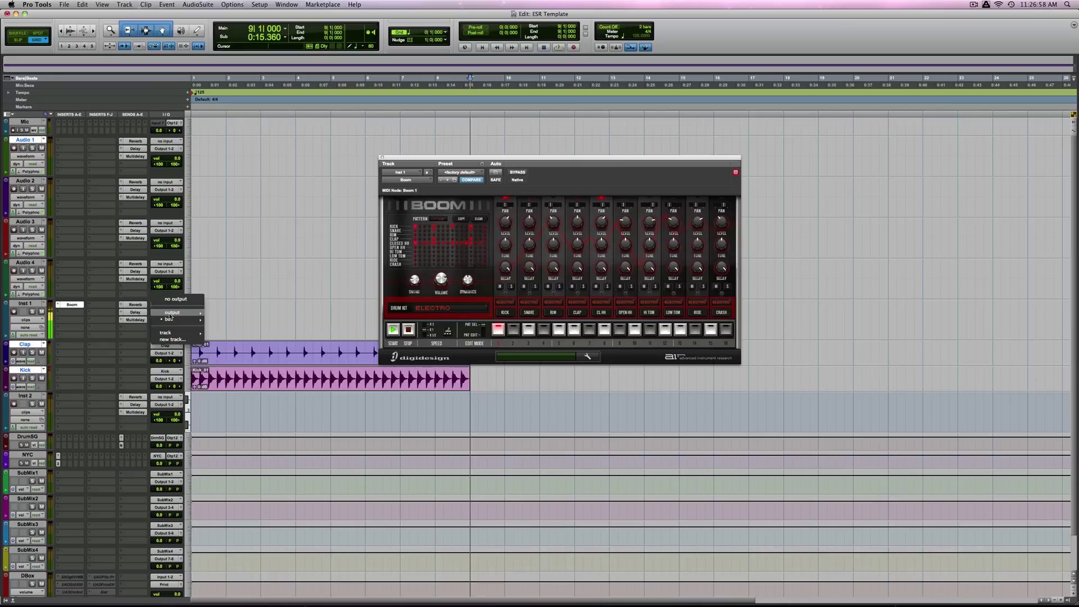
pyautogui.moveTo(171, 315)
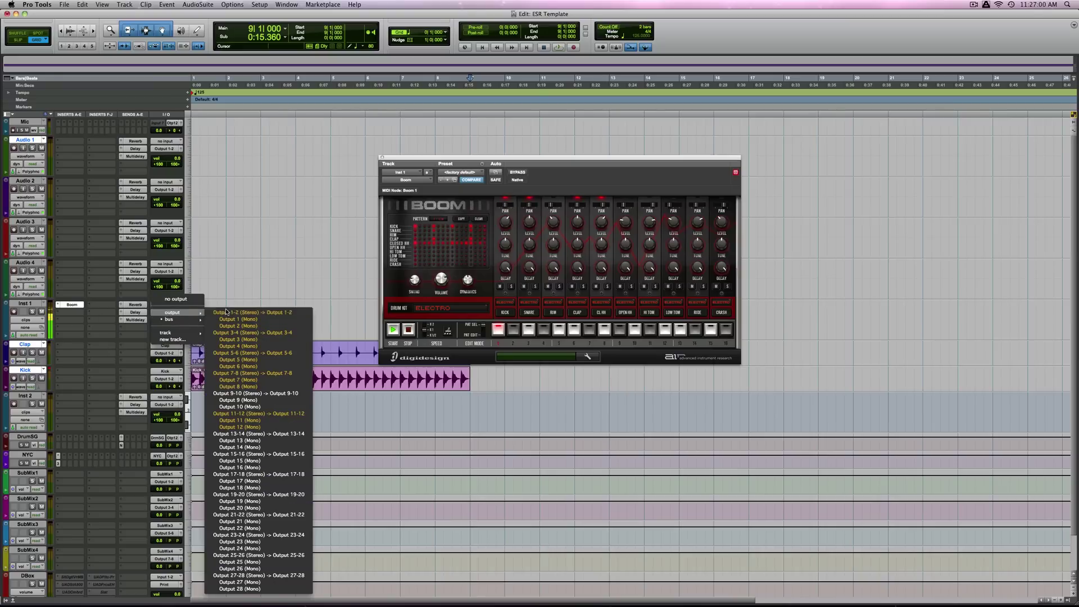
pyautogui.click(214, 312)
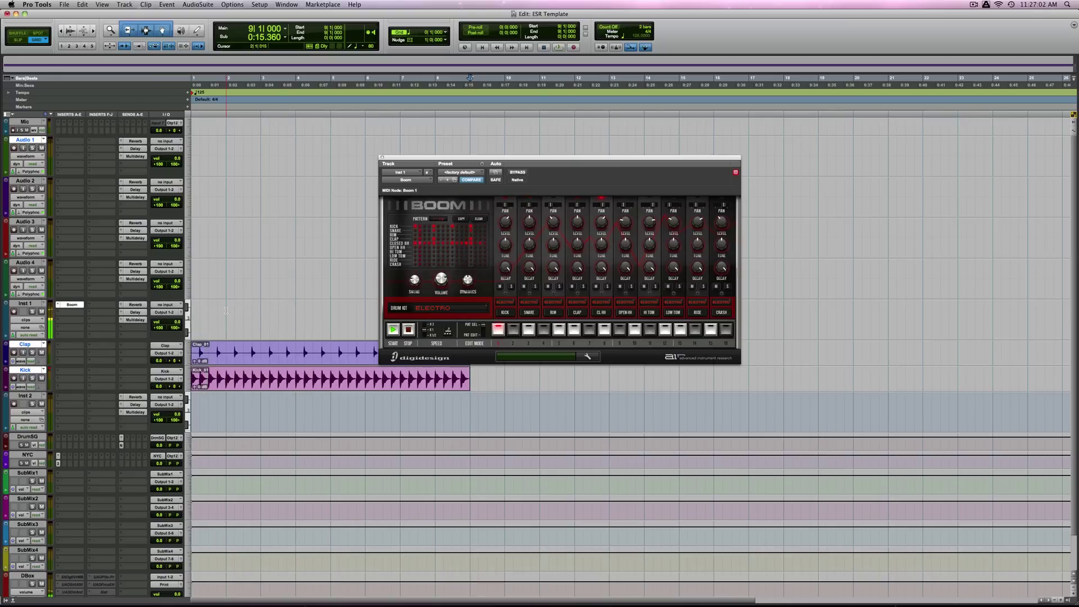